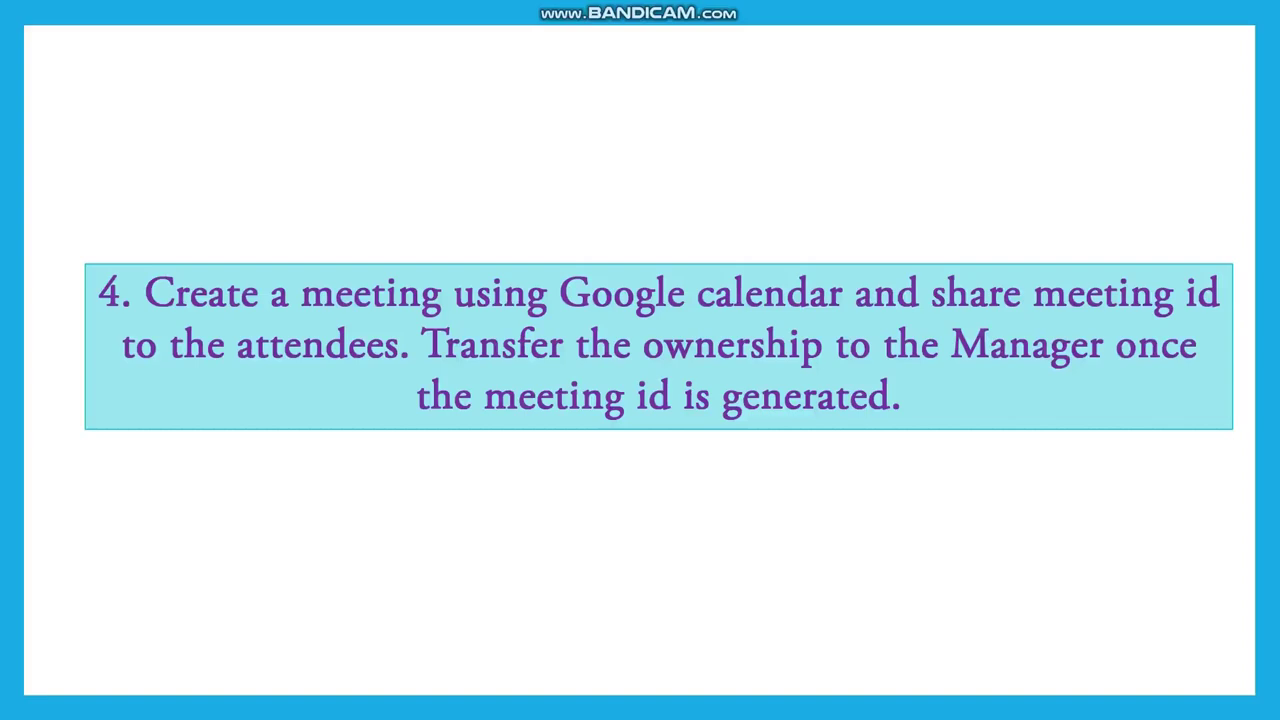
Advance past the Meet, apps-grid and event slides to the seven-step meeting-creation slide.
key(Right)
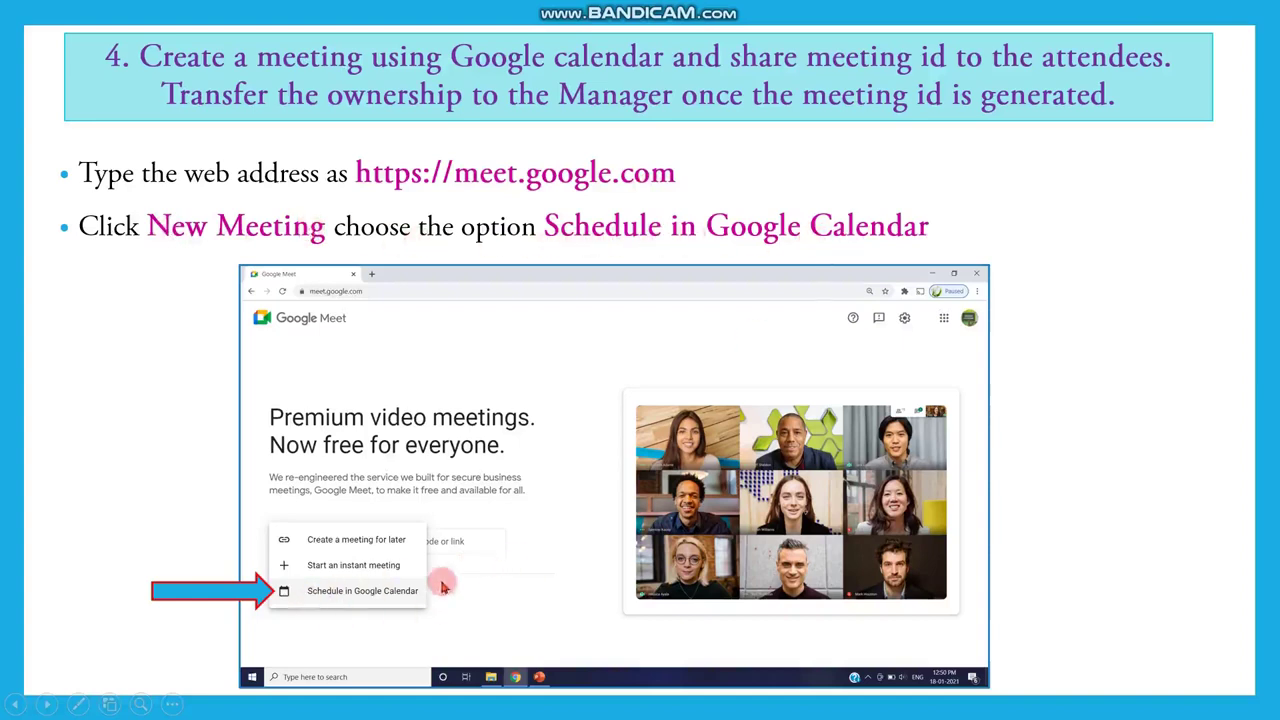
click(337, 568)
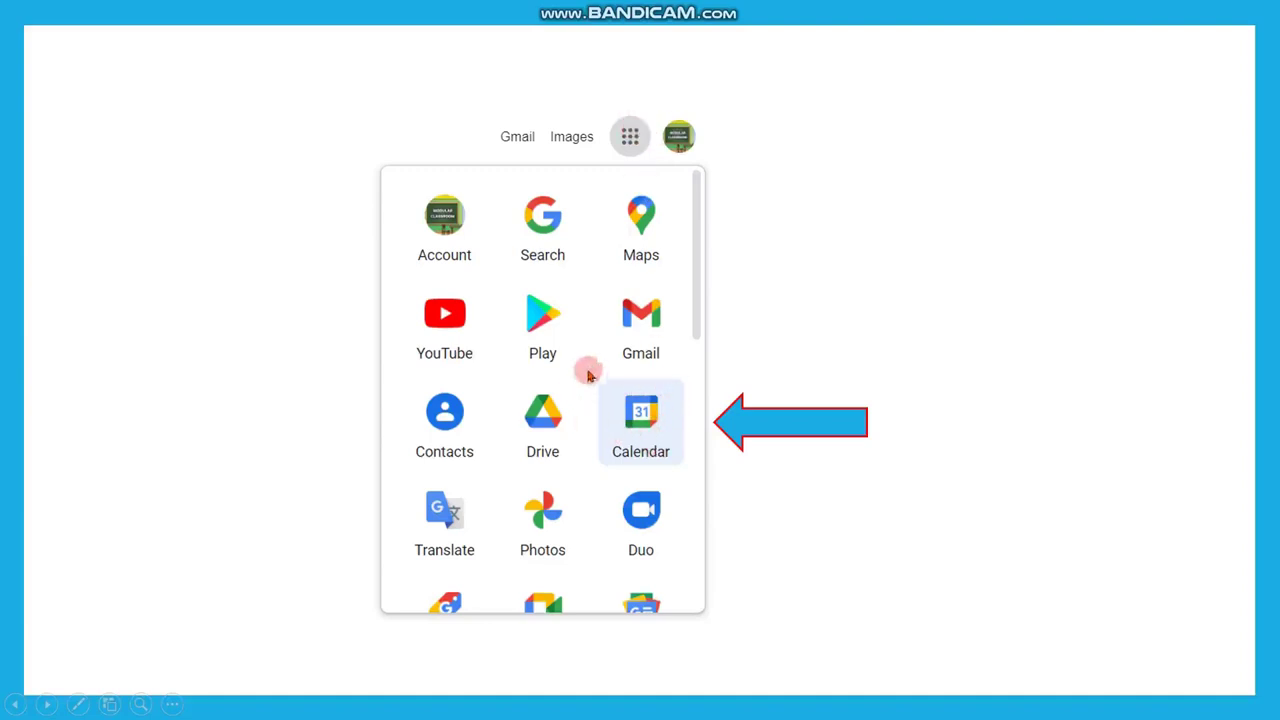
click(666, 407)
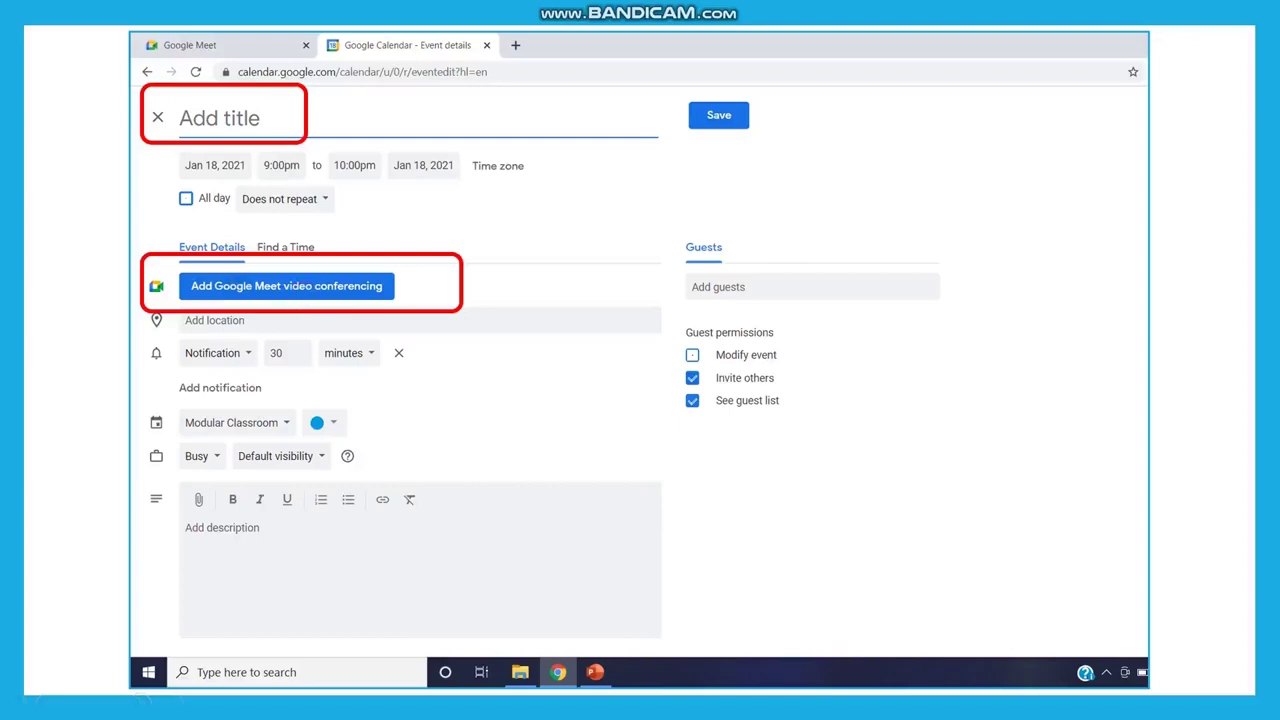
key(Right)
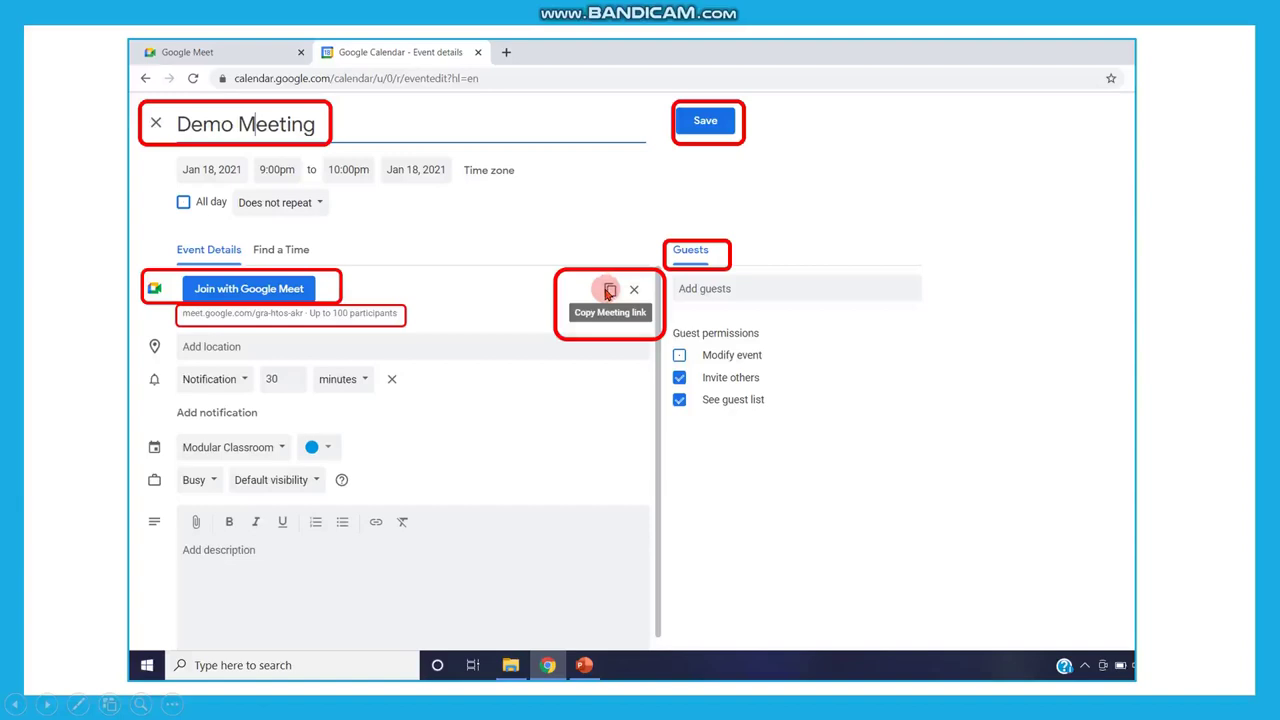
key(Right)
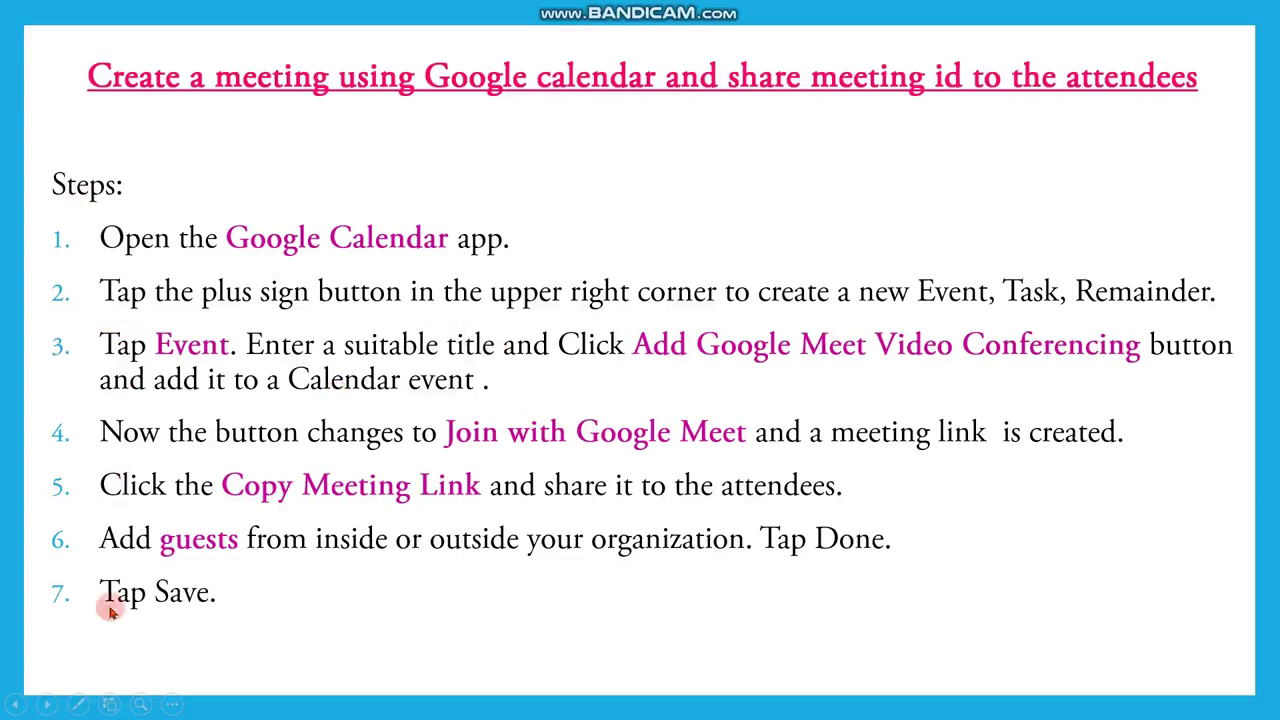
Show the 'Transfer the ownership' slide, then switch to the Google Meet browser window.
key(Right)
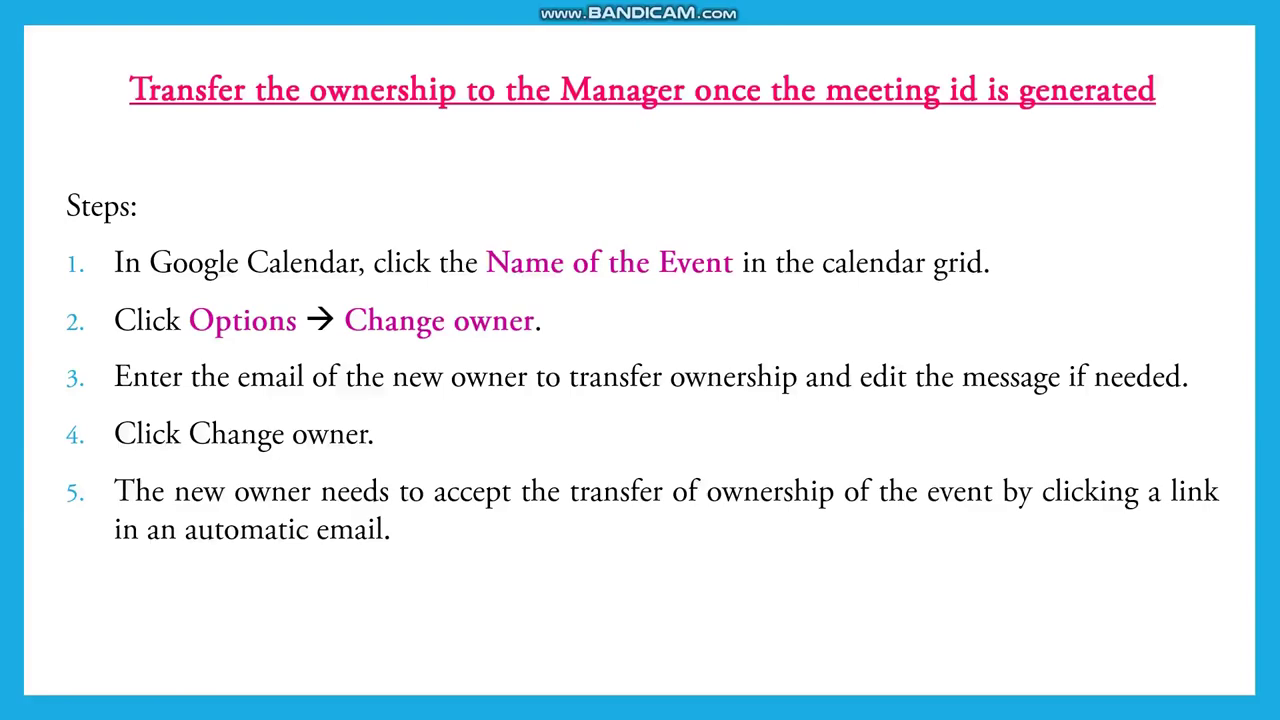
key(alt+Tab)
key(alt+Tab)
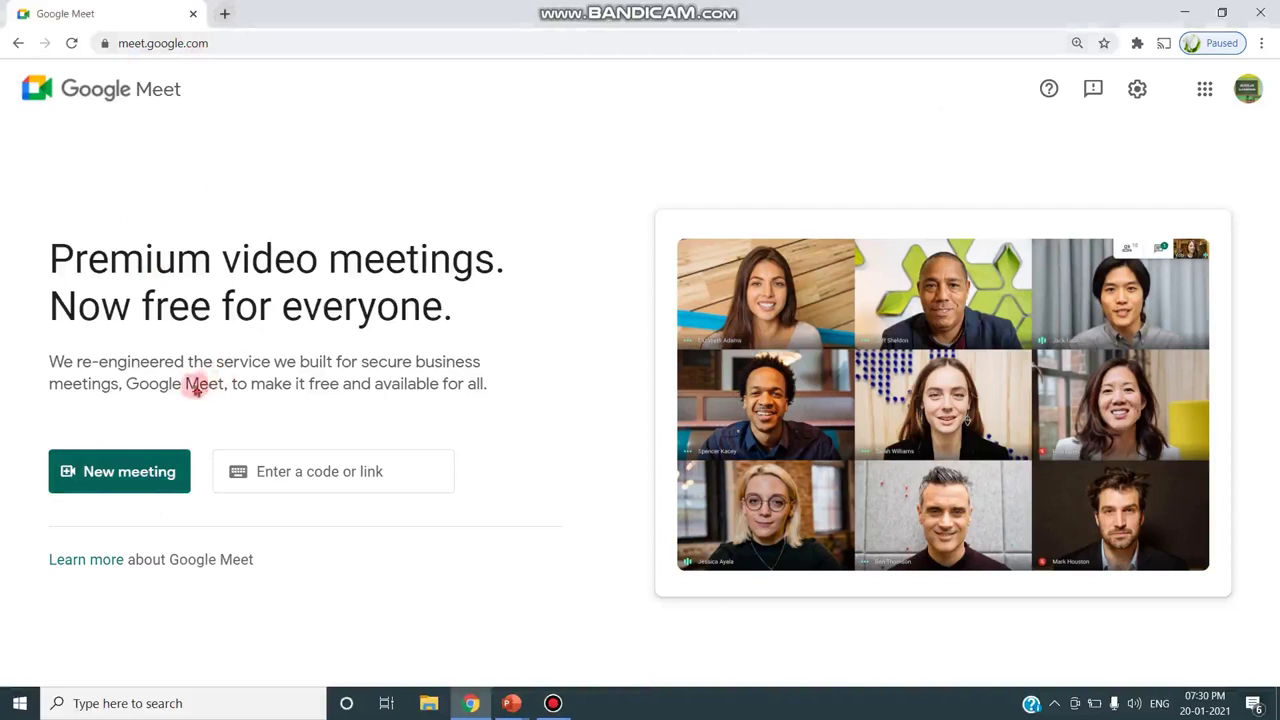
Schedule a new meeting in Google Calendar from Meet, and open Calendar from the apps grid in a new tab.
click(145, 484)
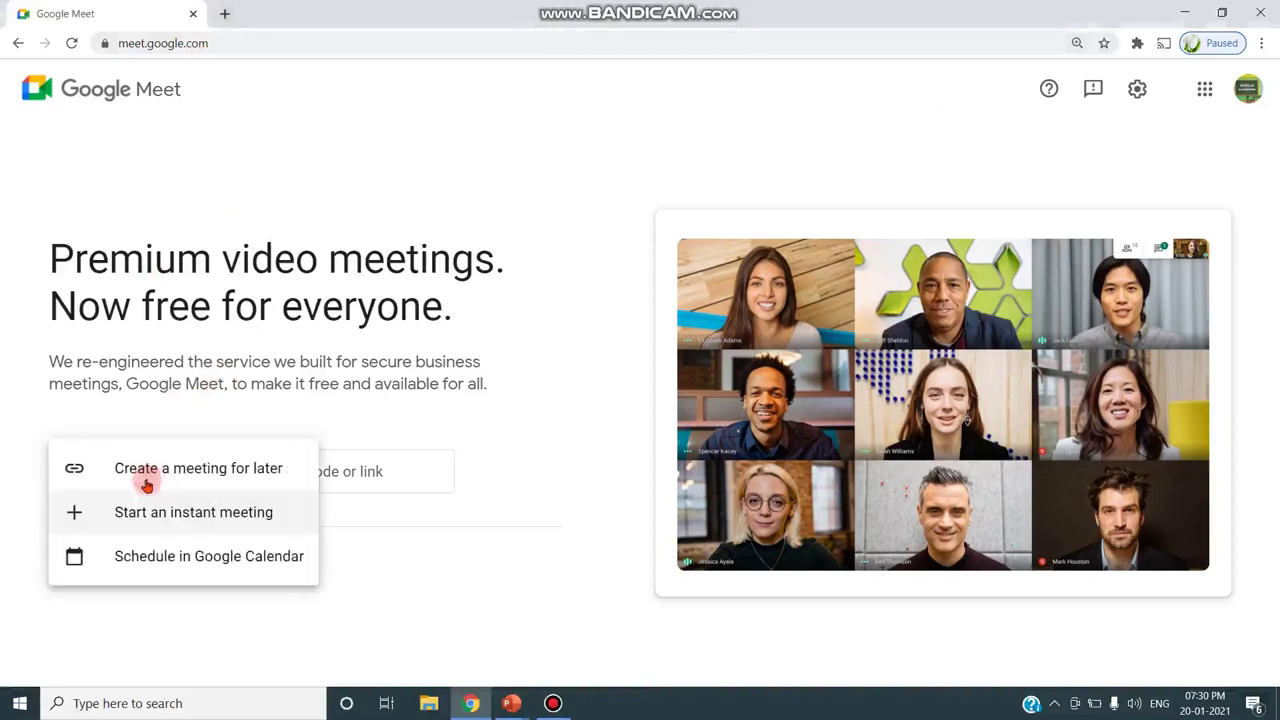
click(200, 560)
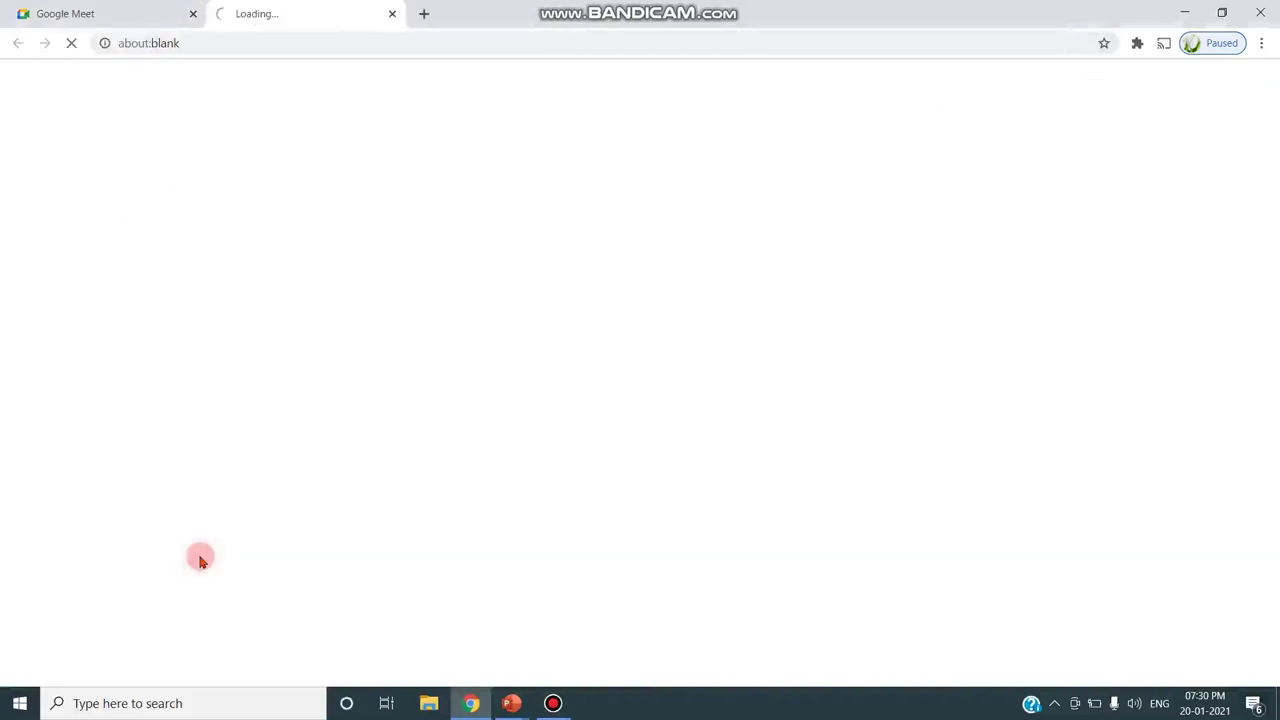
click(425, 14)
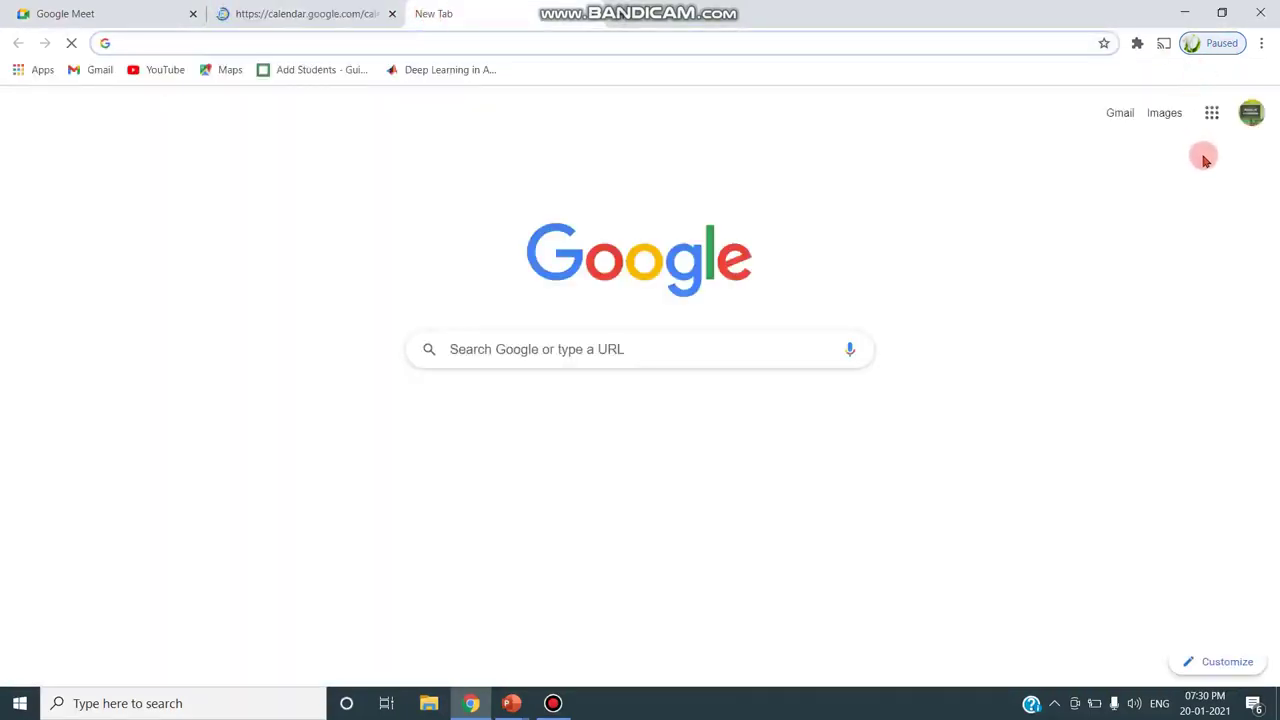
click(1207, 114)
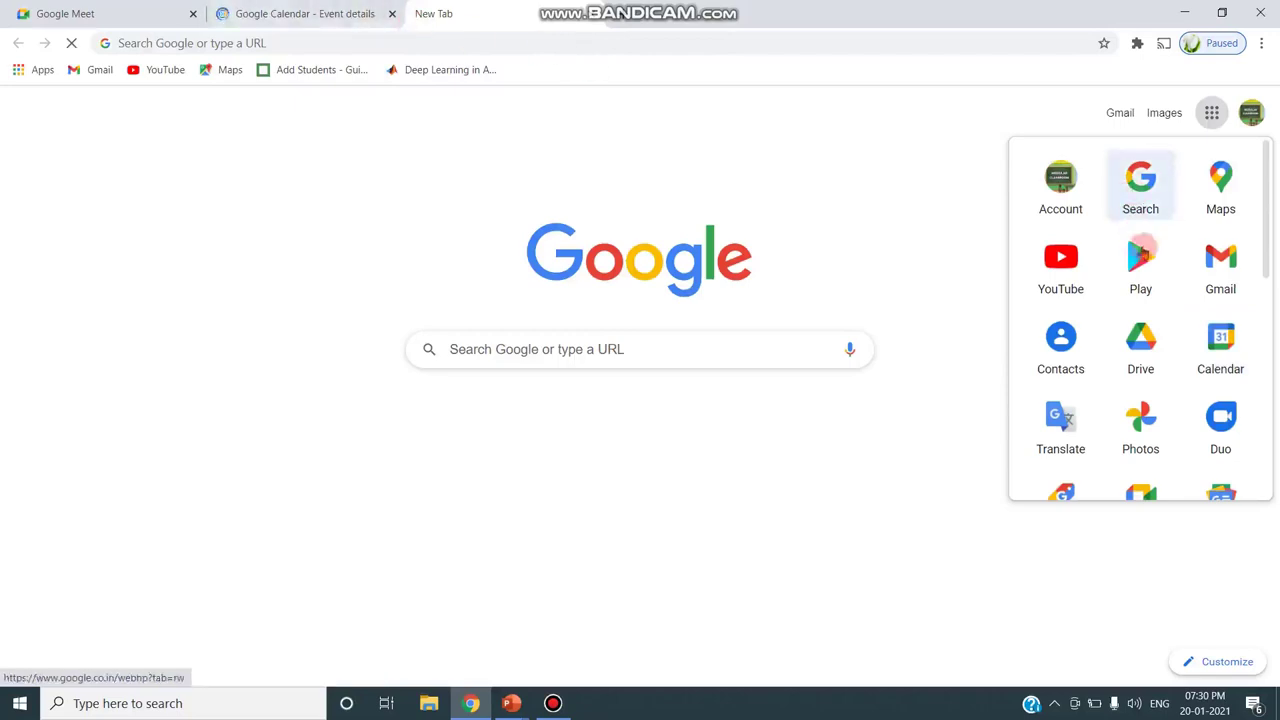
click(1226, 341)
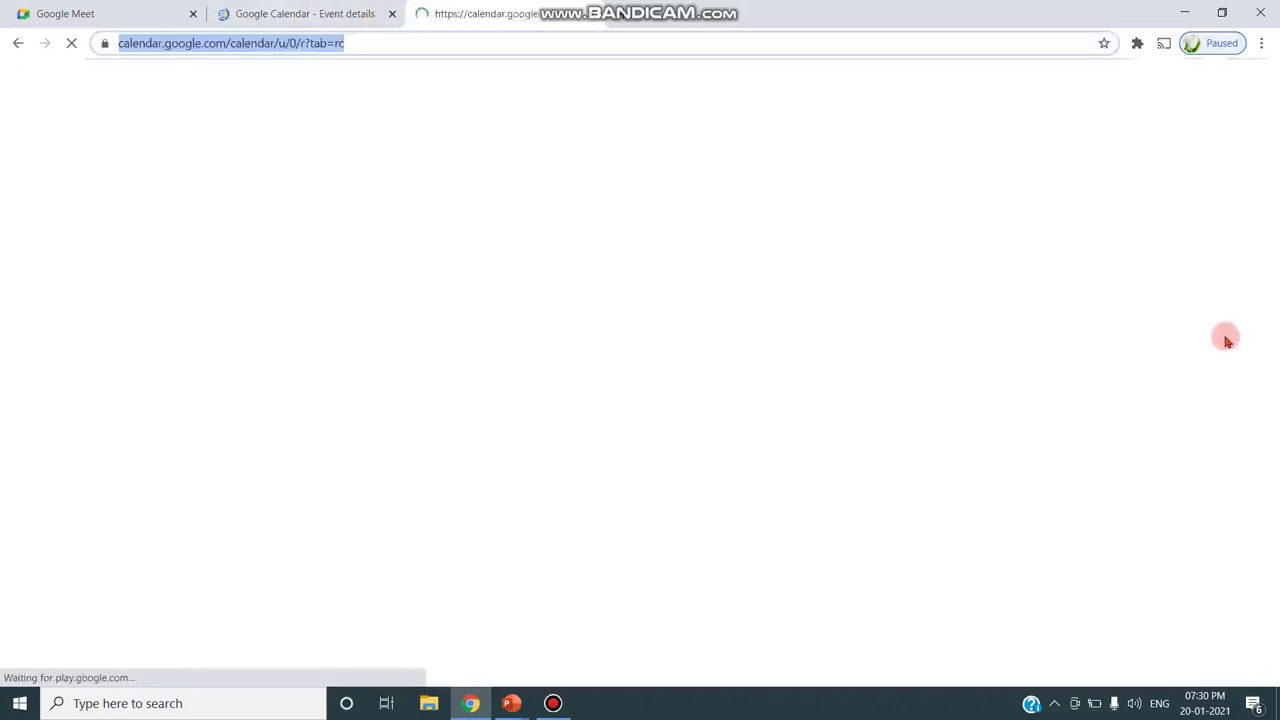
Create a new event from the Calendar week view and expand it to the full editing page.
click(304, 14)
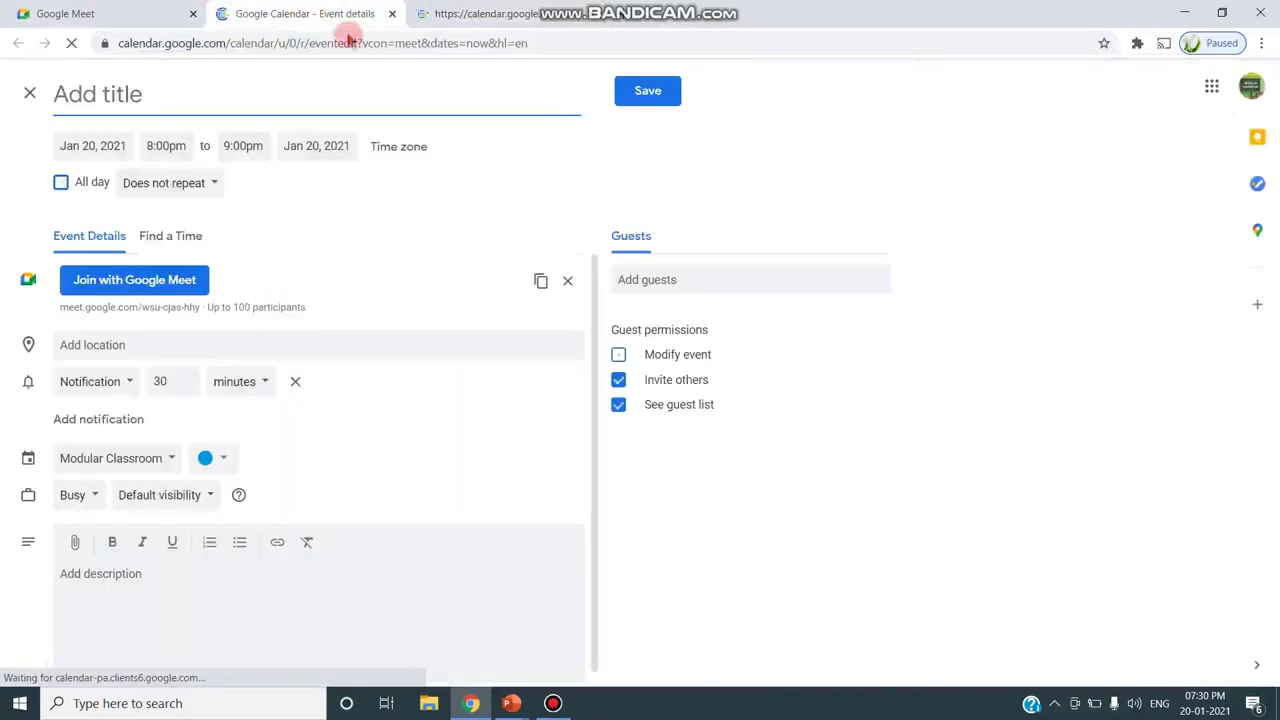
click(499, 15)
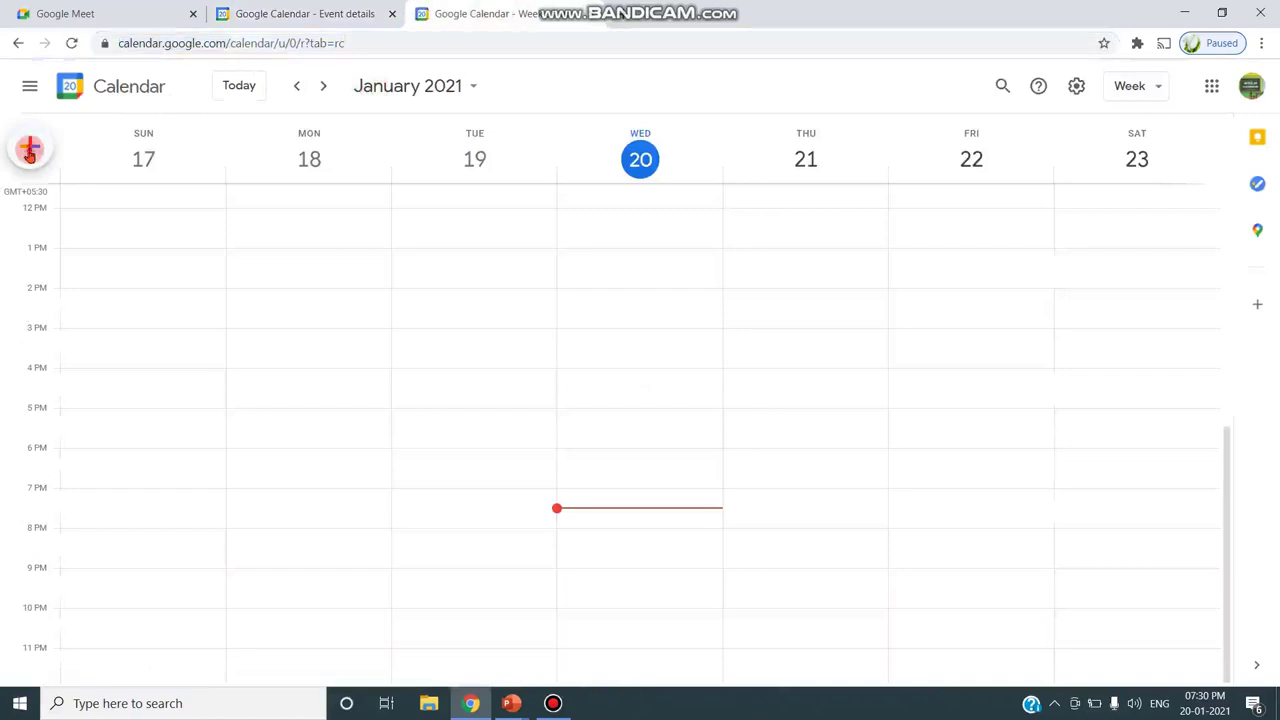
click(30, 150)
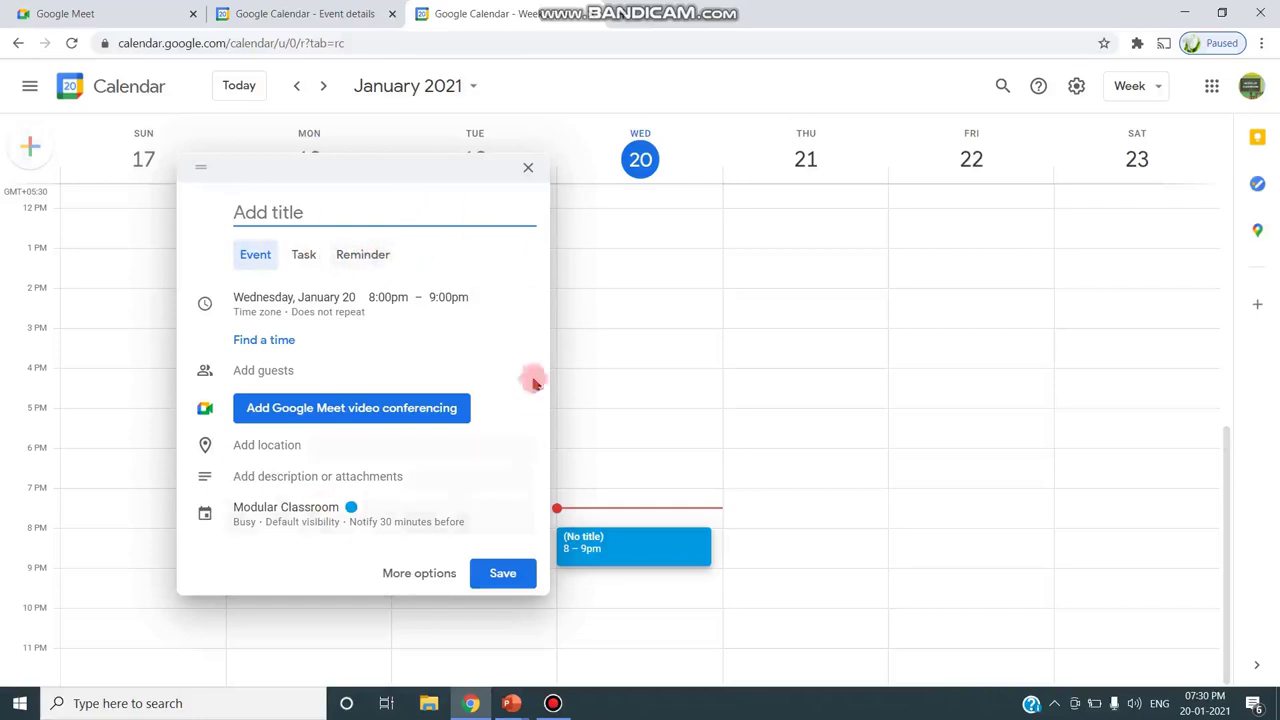
click(440, 578)
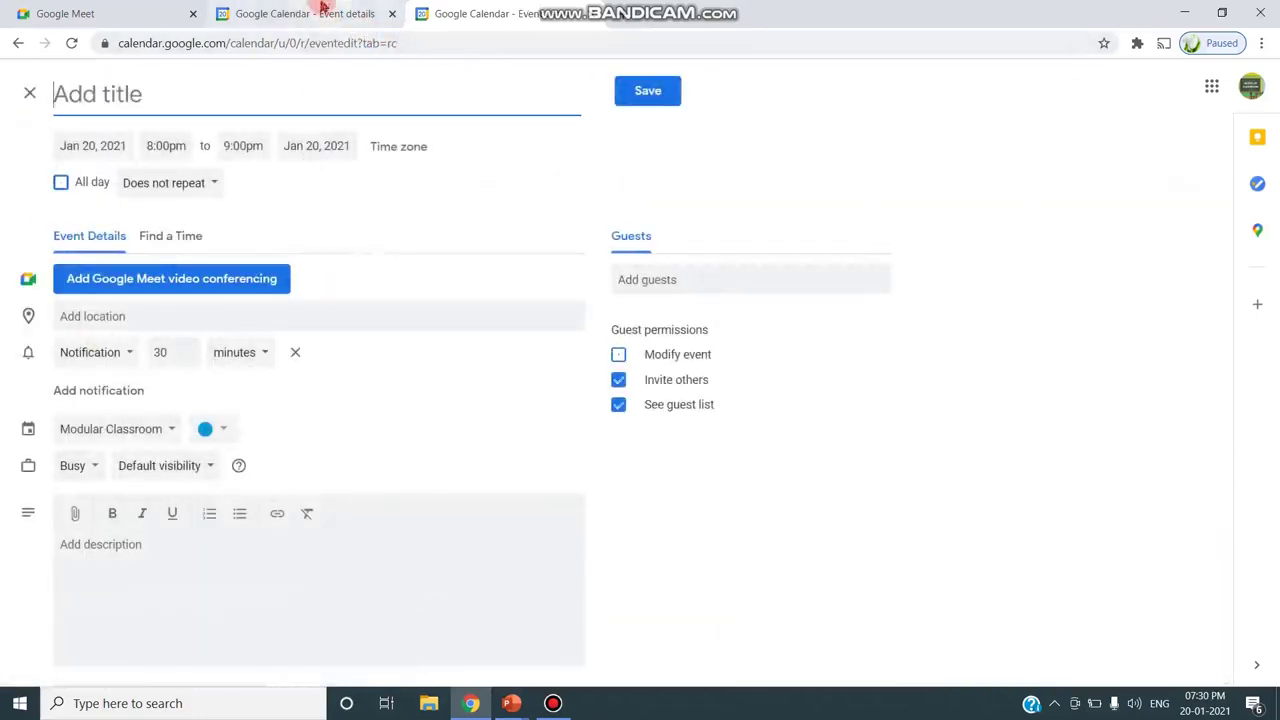
Add Google Meet video conferencing to the event and close the duplicate event draft.
click(478, 14)
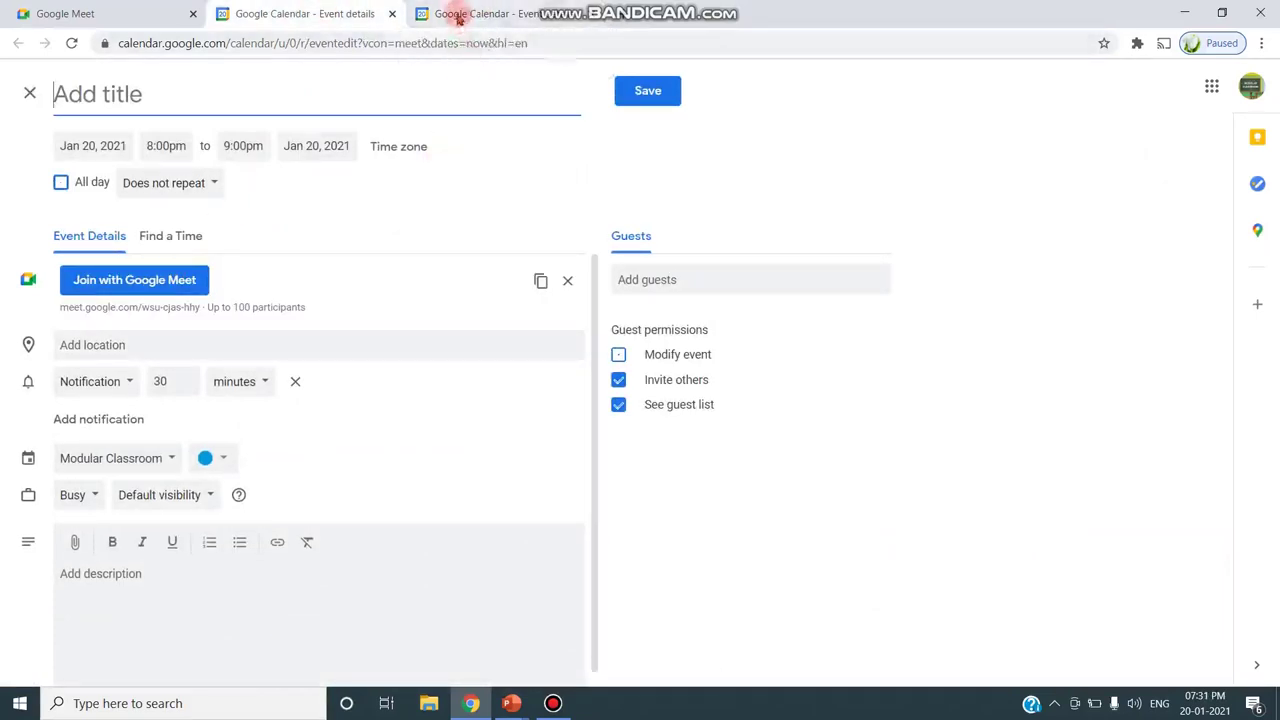
click(450, 13)
click(175, 283)
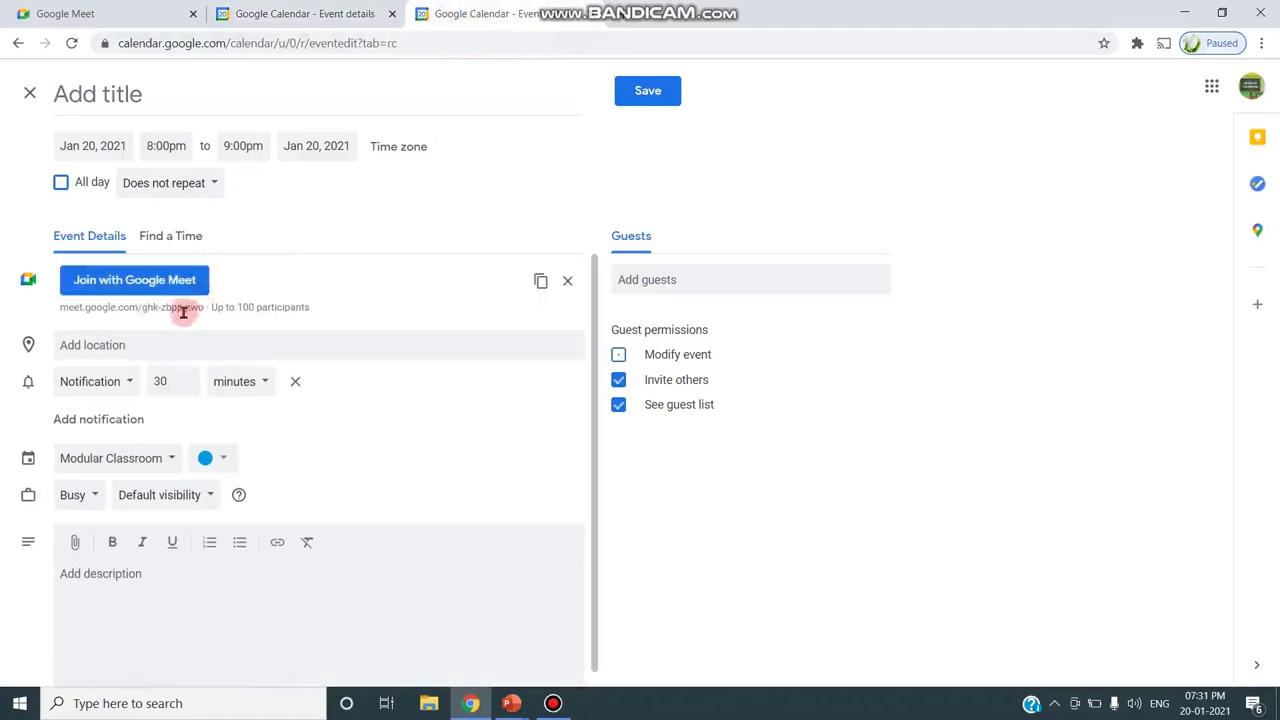
click(288, 16)
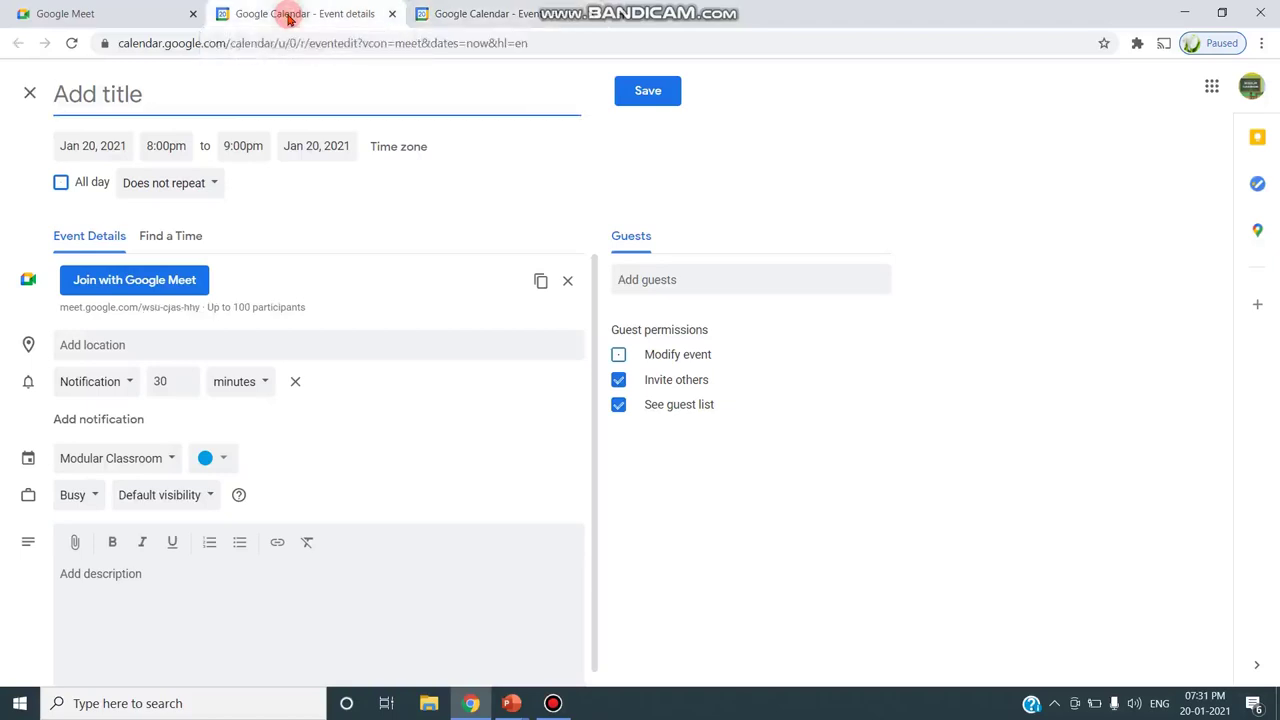
click(392, 15)
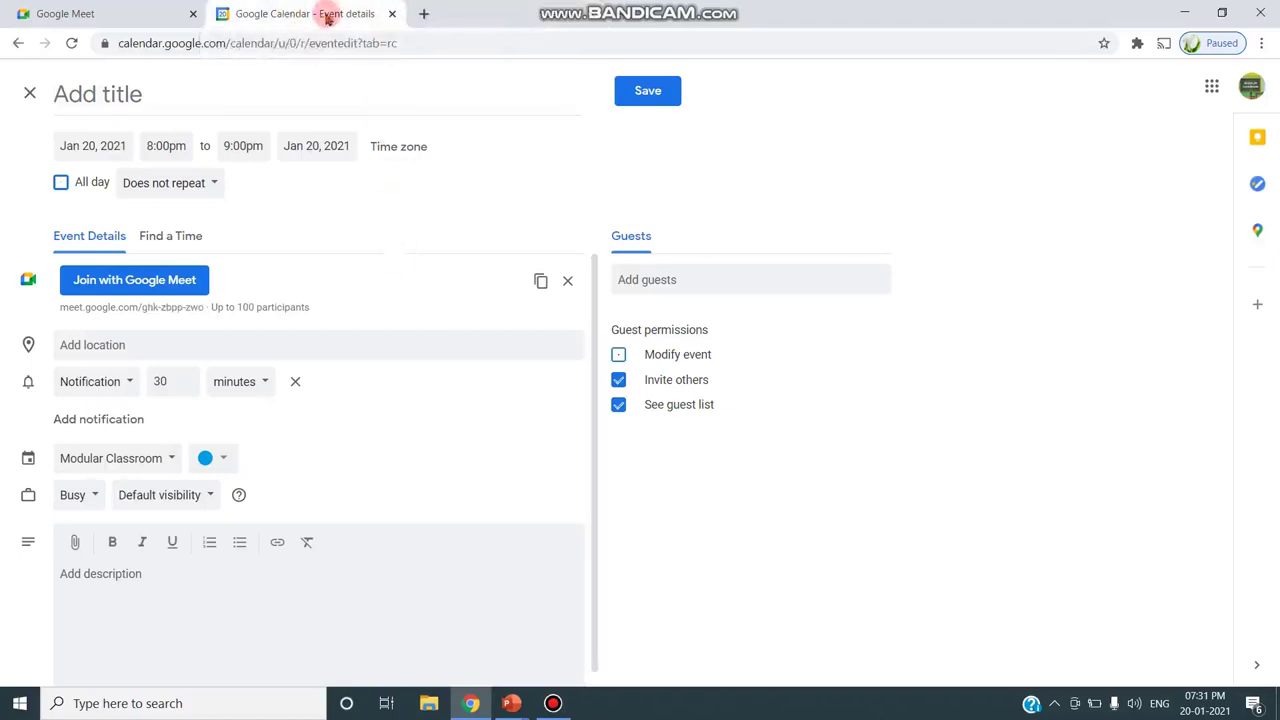
click(264, 83)
Title the event 'Demo Meeting', set its colour to Basil green, and copy the Meet link.
text(Demo Meeting)
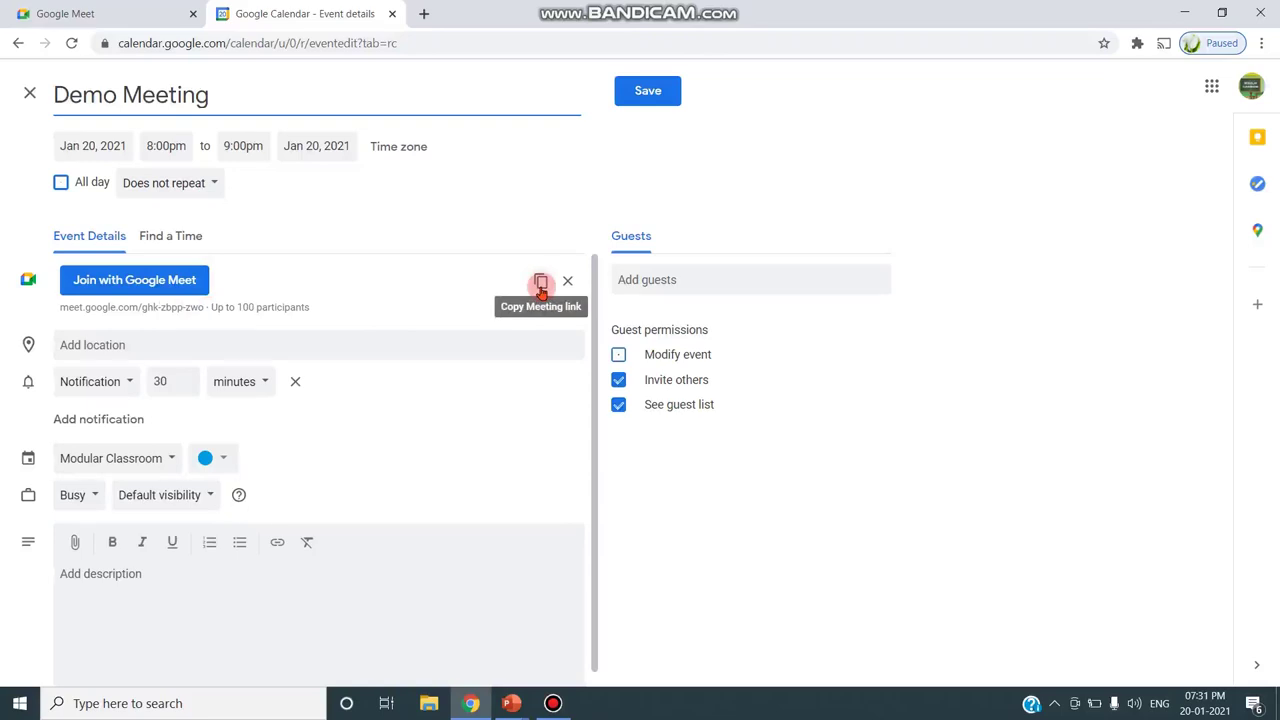
click(222, 458)
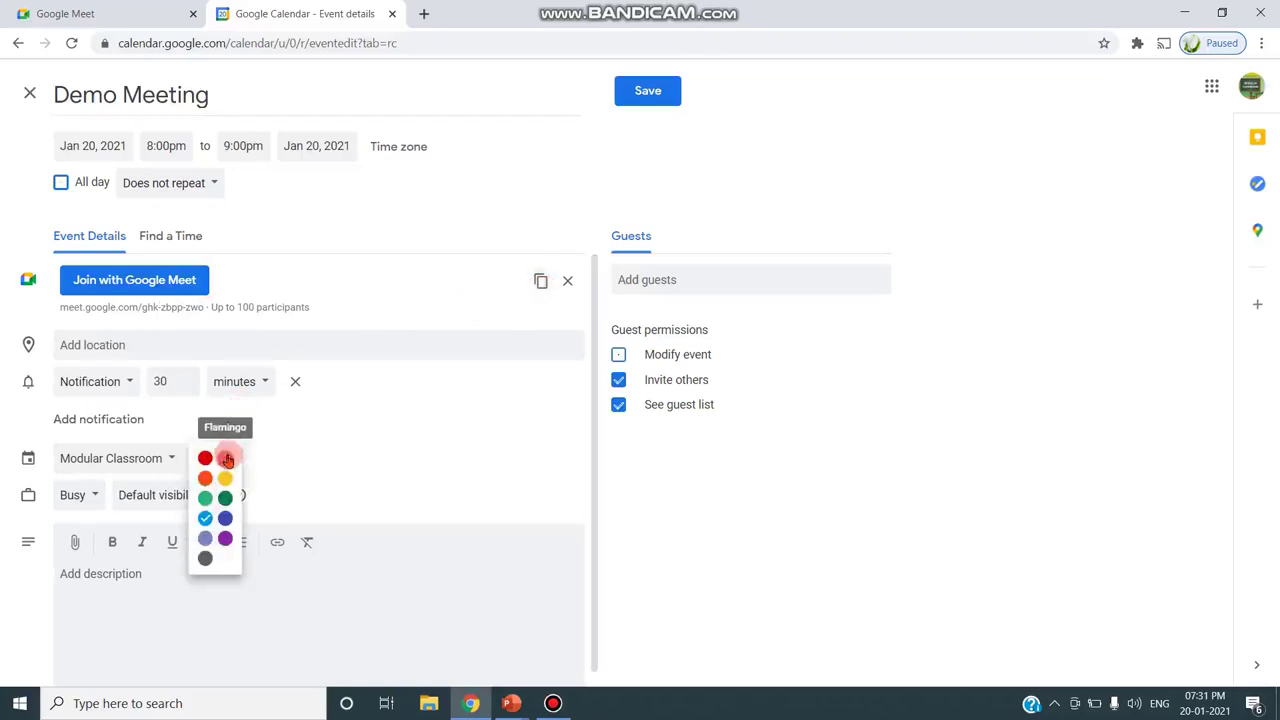
click(225, 498)
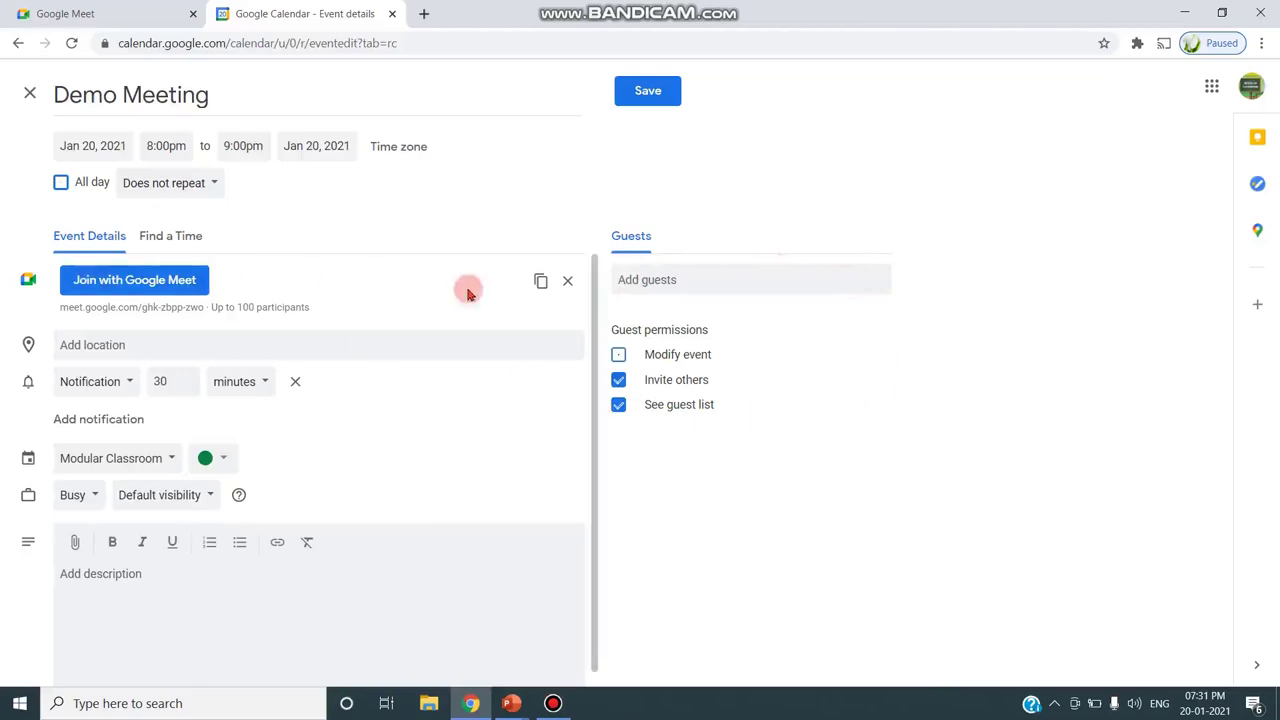
click(541, 281)
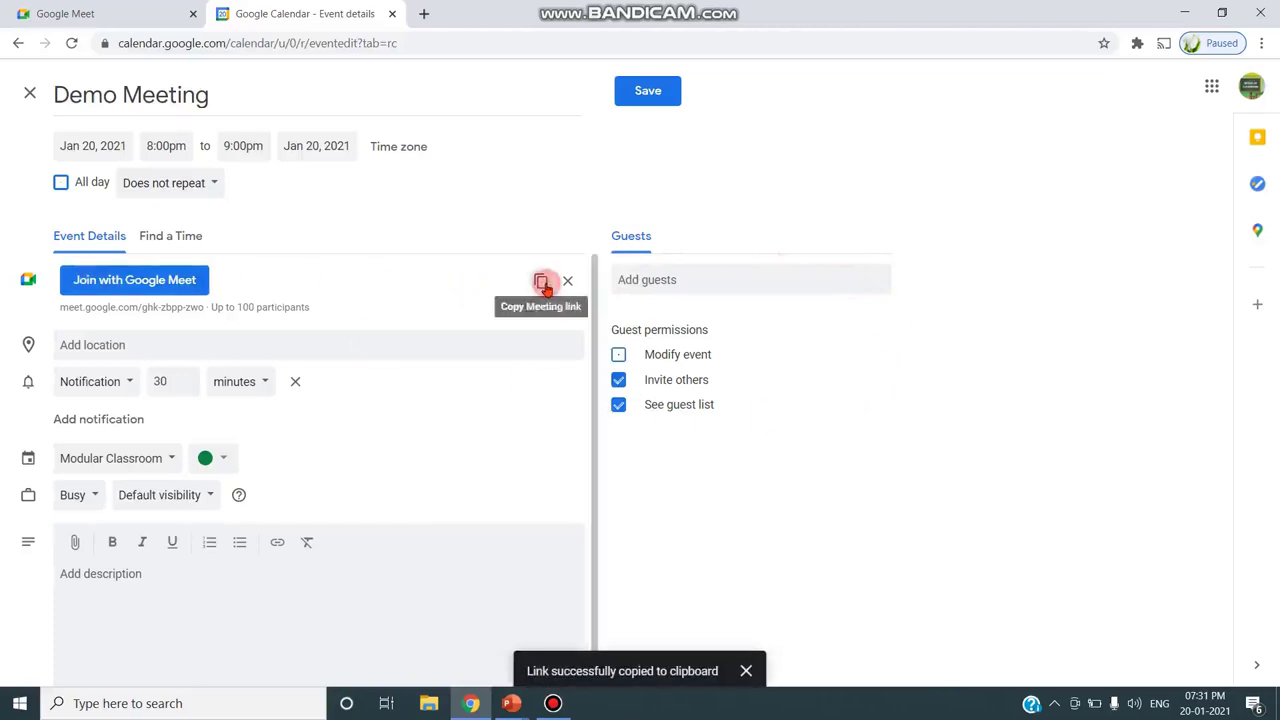
Save the Demo Meeting event for Wednesday Jan 20, 8–9pm.
click(664, 90)
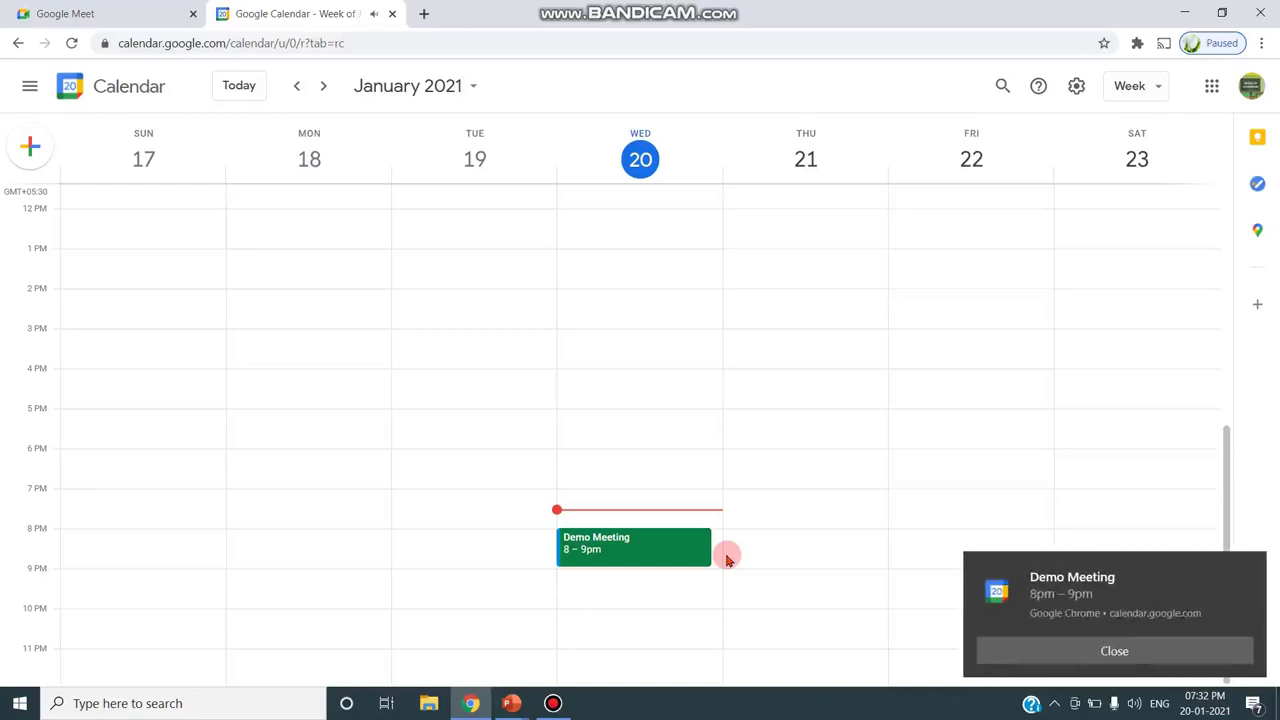
Dismiss the reminder notification and open the Demo Meeting event details.
click(1110, 651)
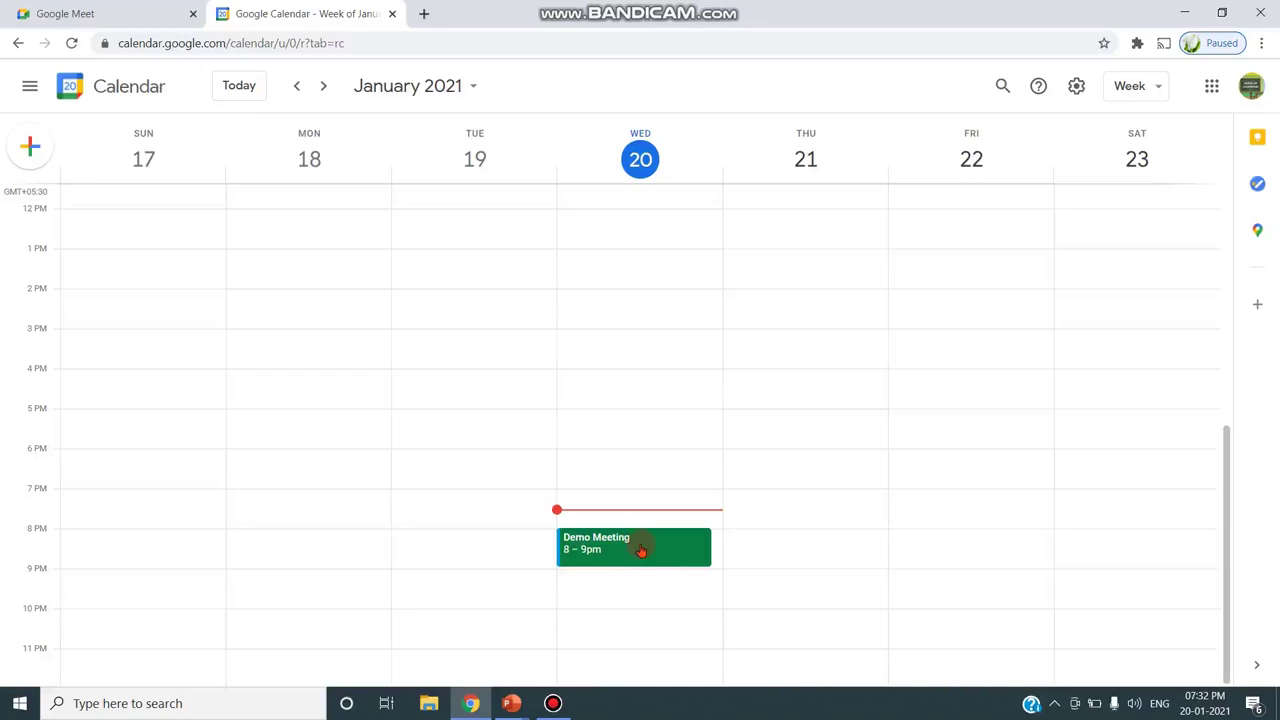
click(642, 553)
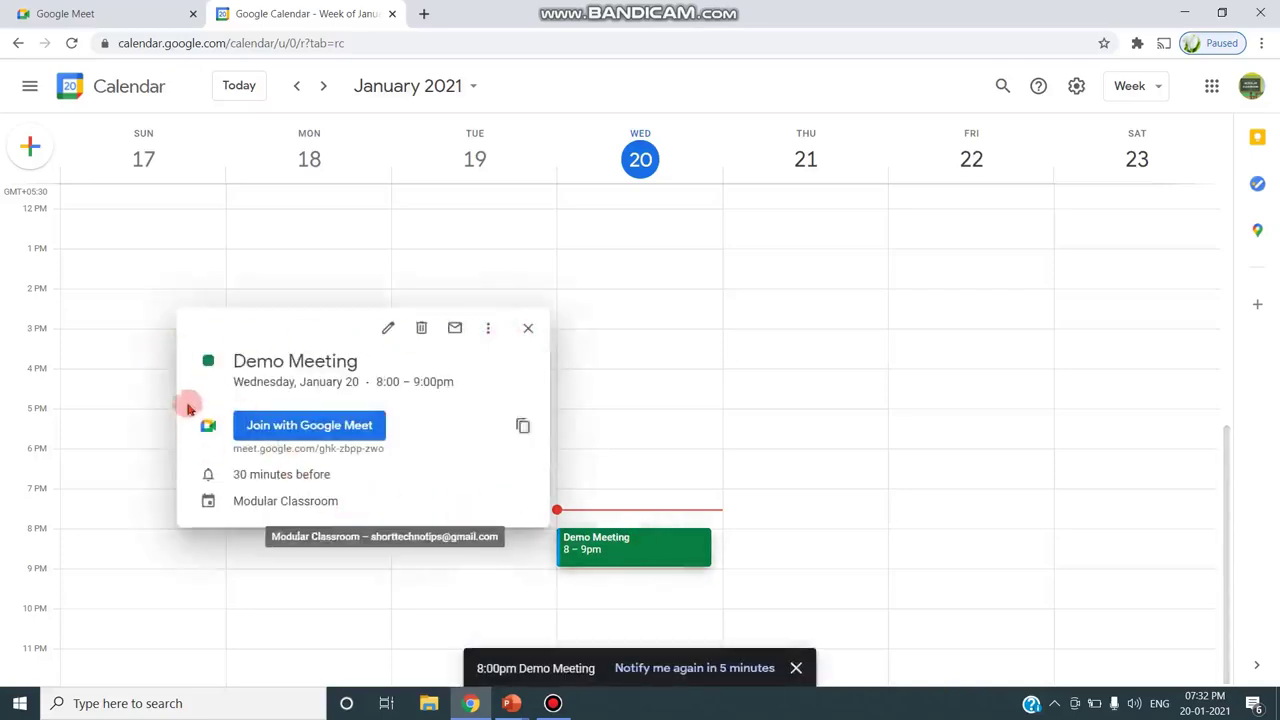
click(631, 483)
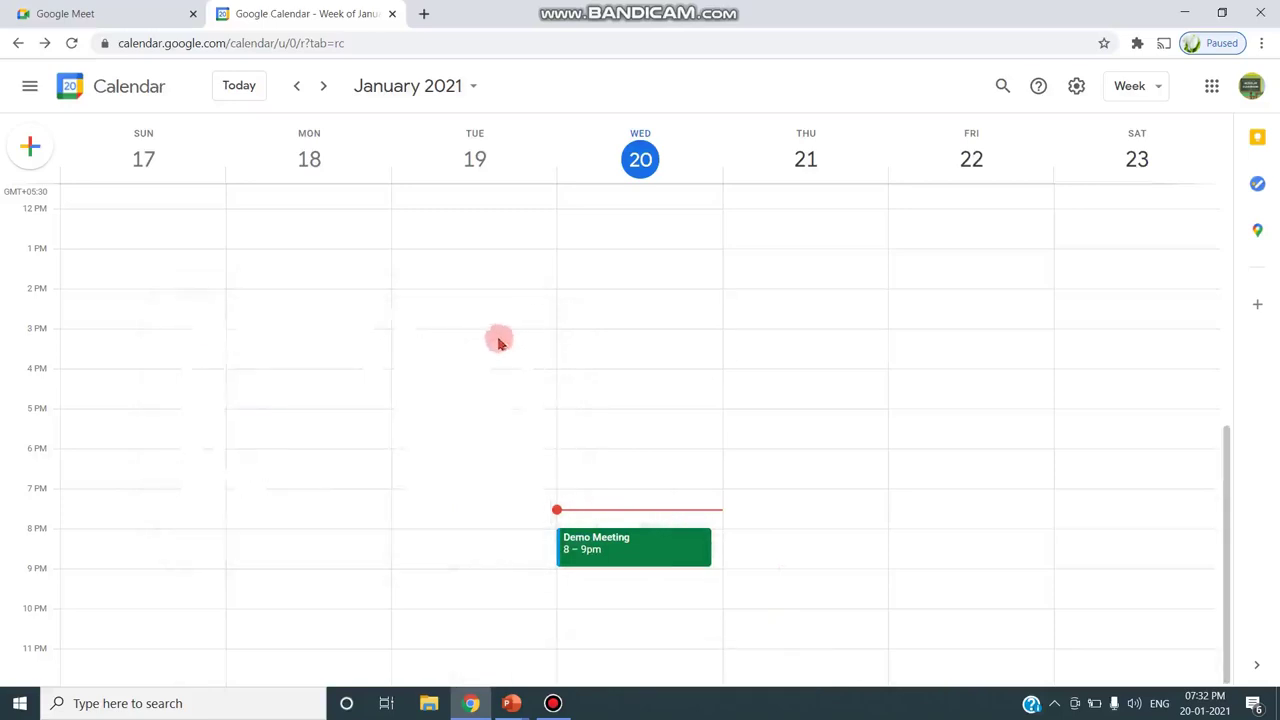
click(663, 557)
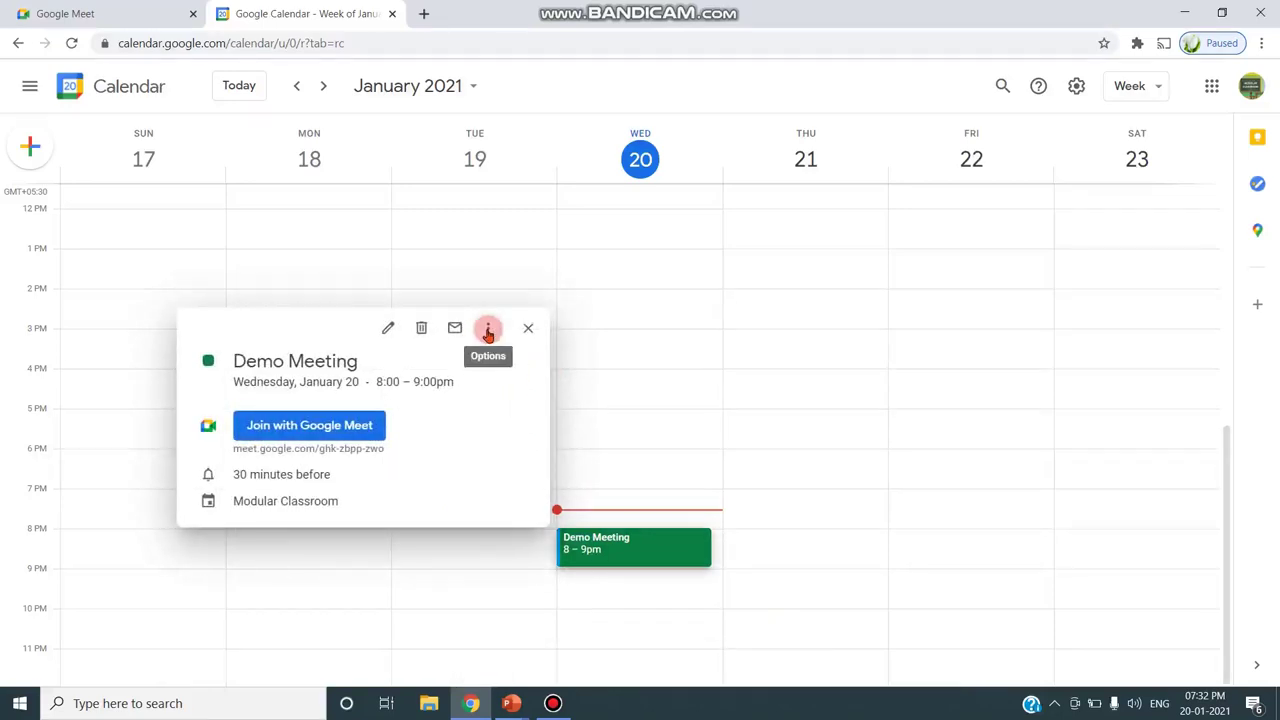
Transfer ownership of Demo Meeting to a suggested contact through the Change owner dialog.
click(488, 332)
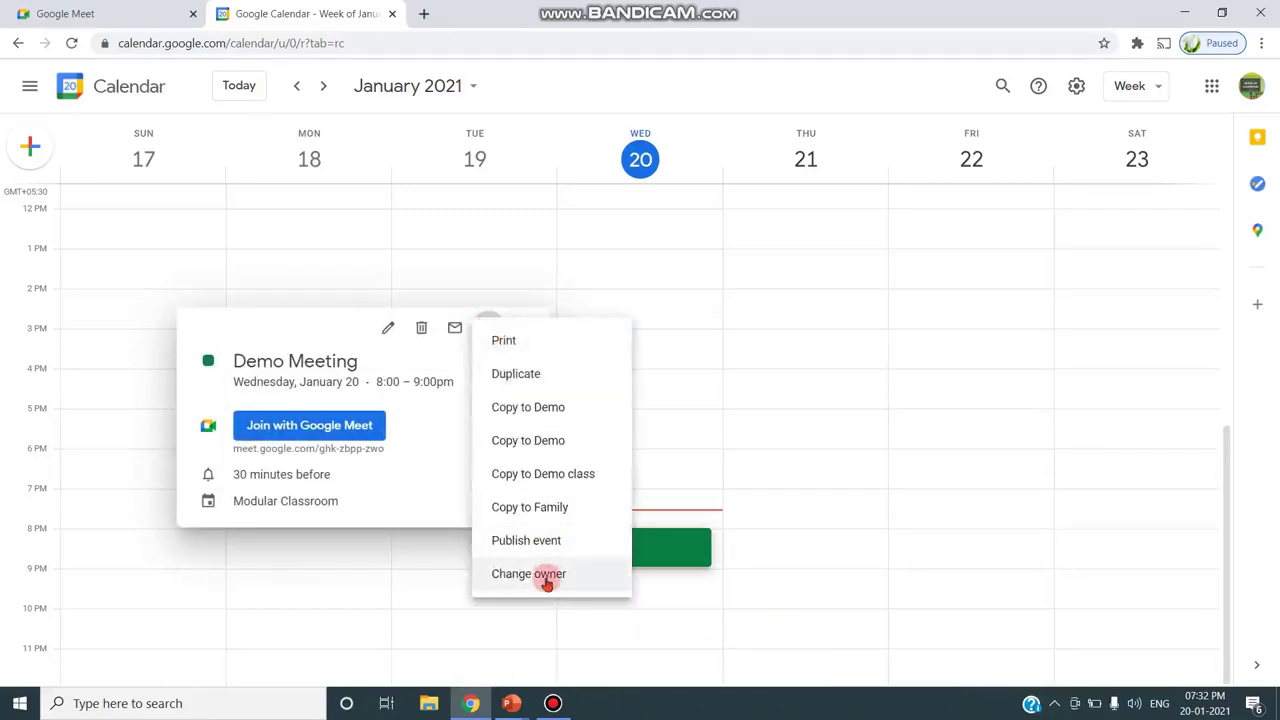
click(546, 578)
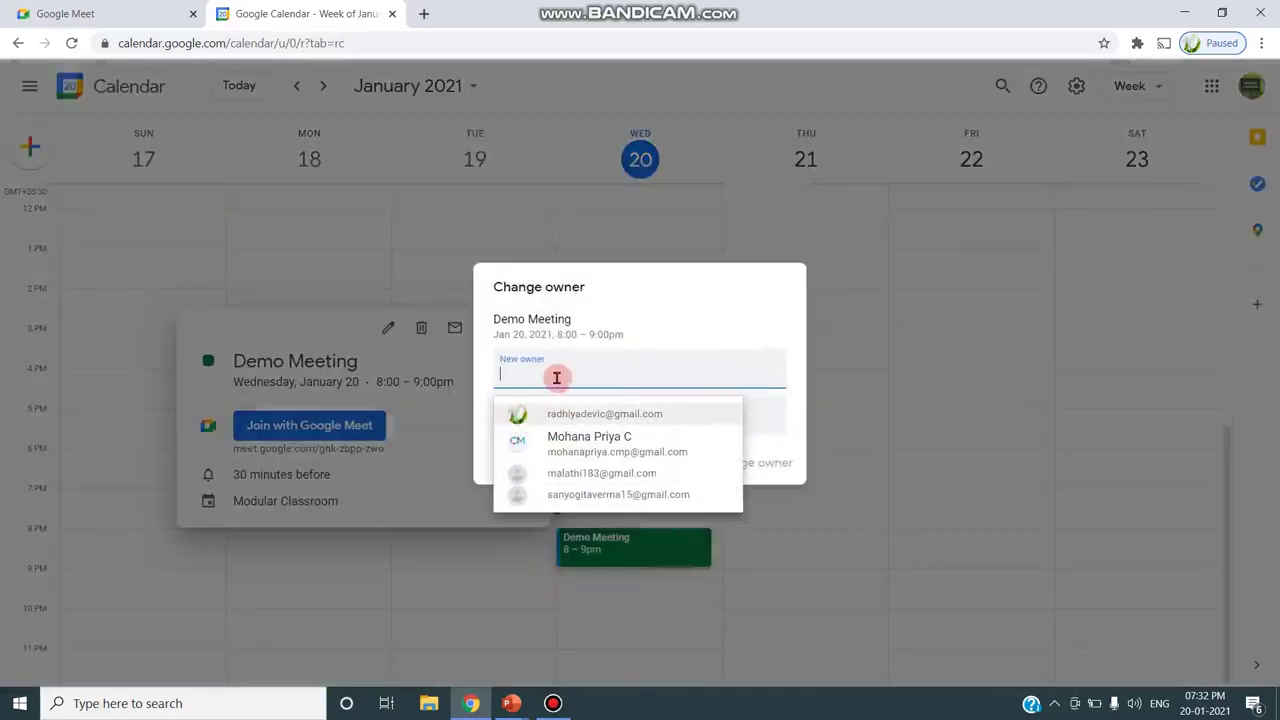
click(567, 445)
click(772, 465)
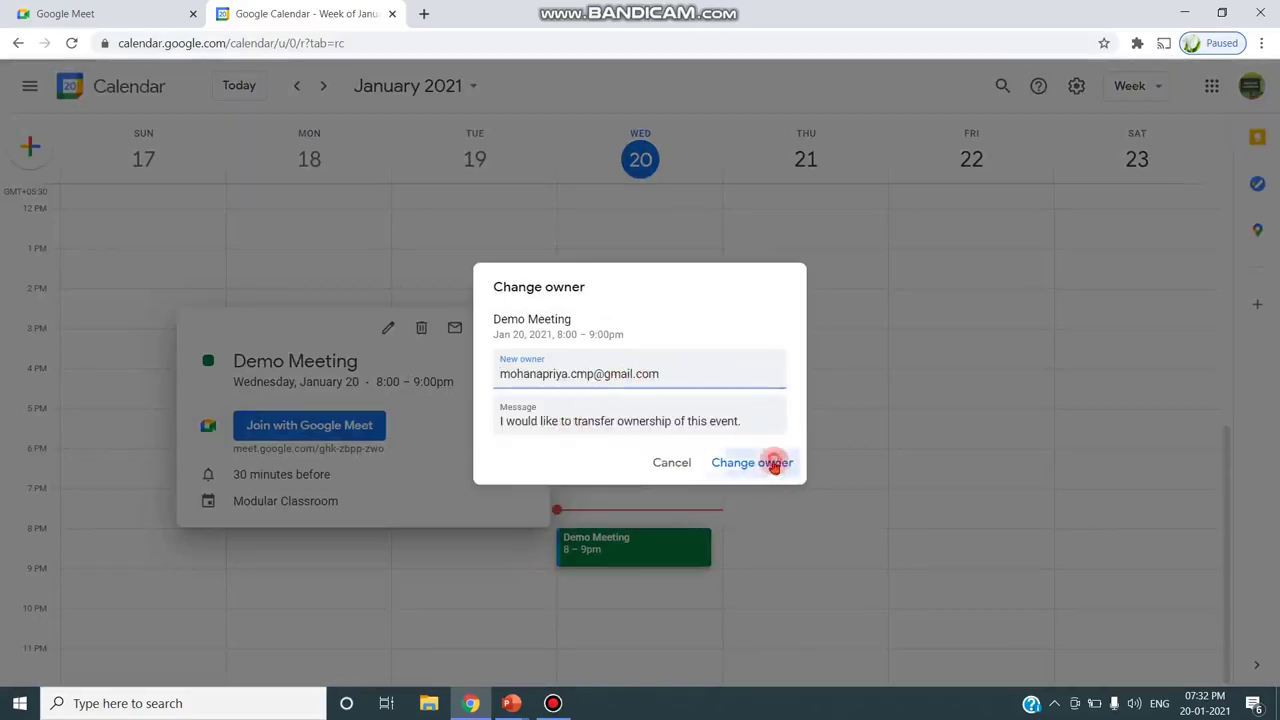